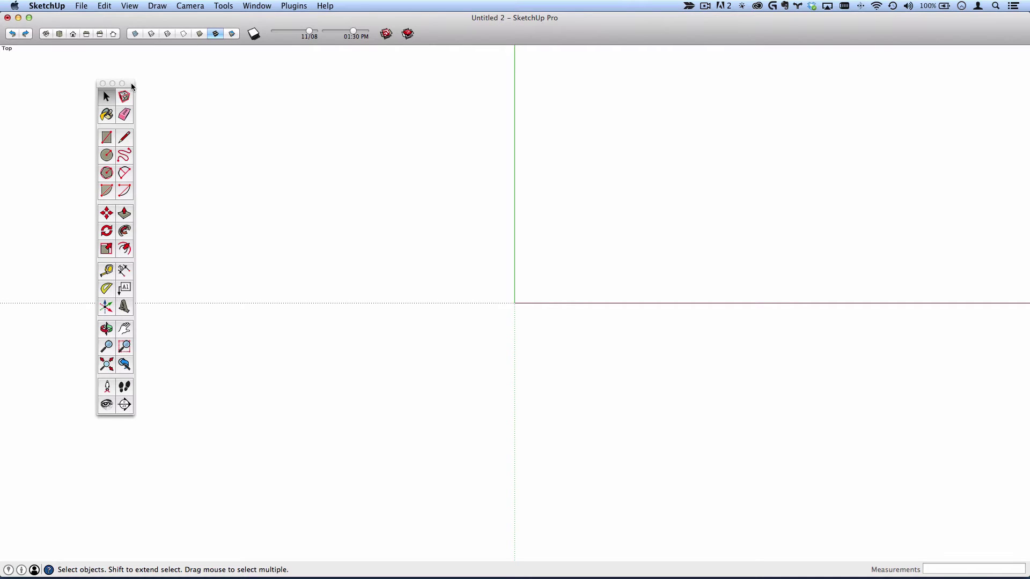
Browse the View menu without choosing anything, then nudge the floating tool set slightly right
left_click(130, 6)
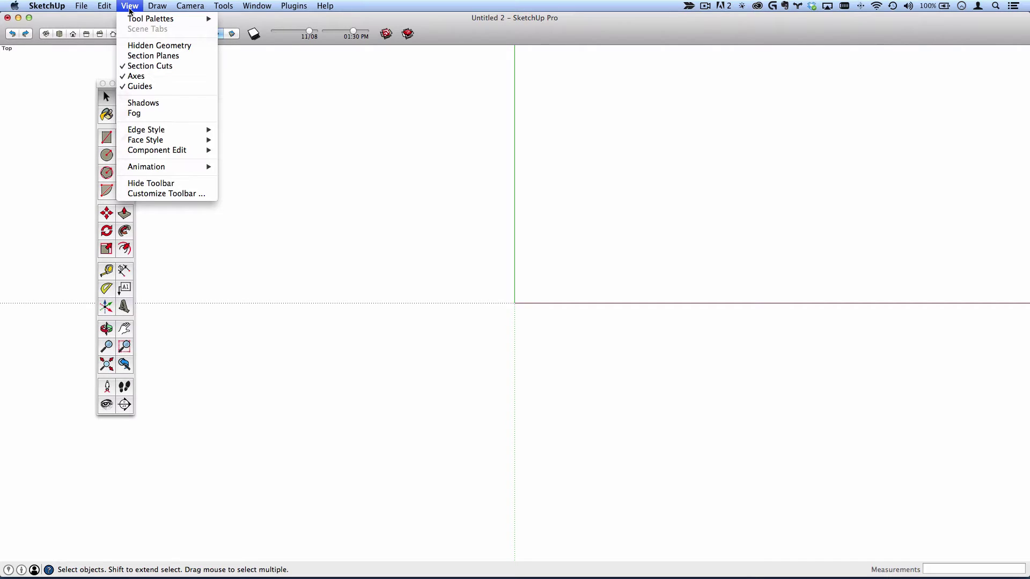
mouse_move(192, 7)
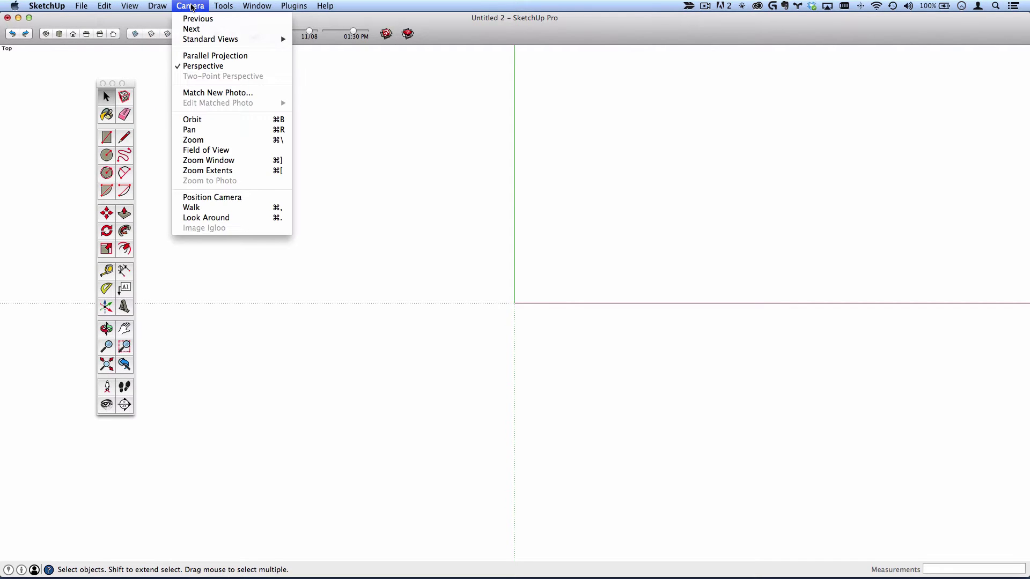
left_click(514, 32)
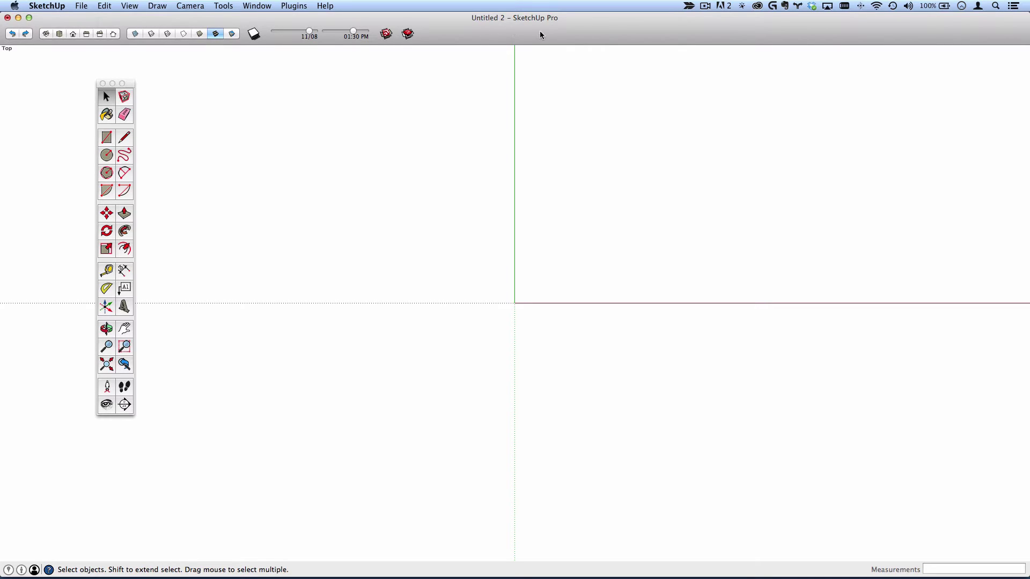
left_click_drag(130, 84, 157, 80)
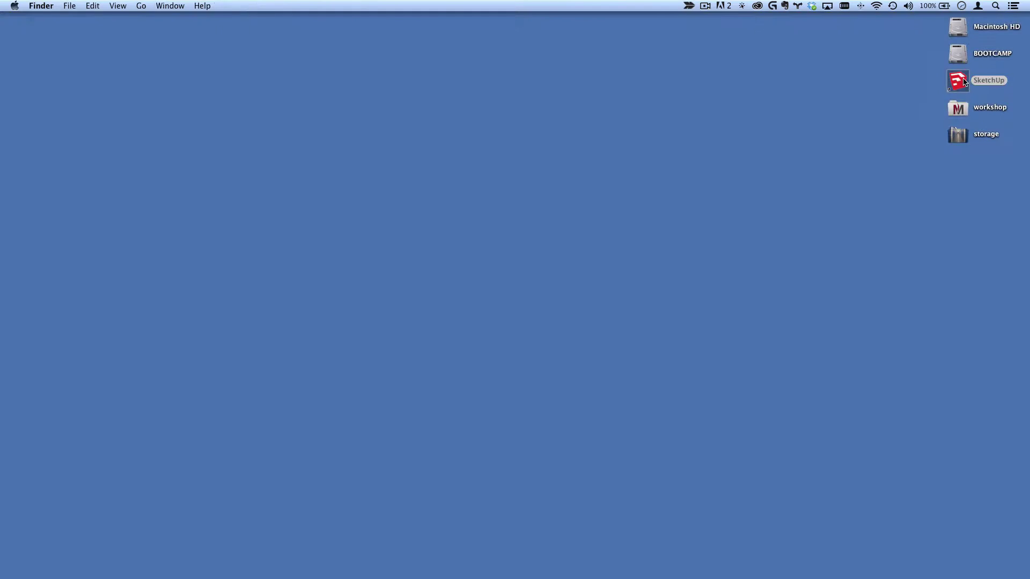
Relaunch SketchUp and start a new model with Simple Template - Feet and Inches as the default
double_click(957, 81)
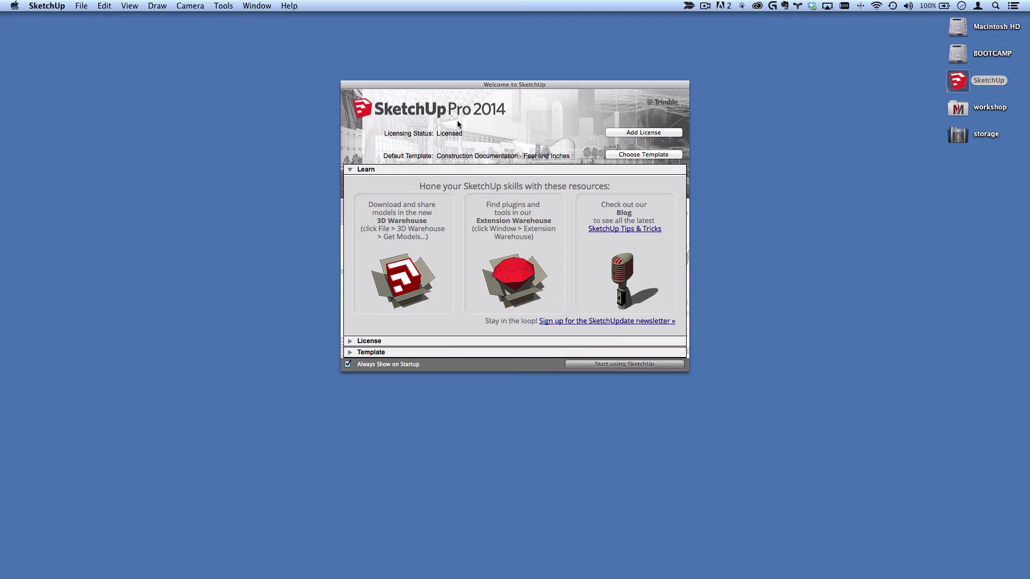
left_click(634, 154)
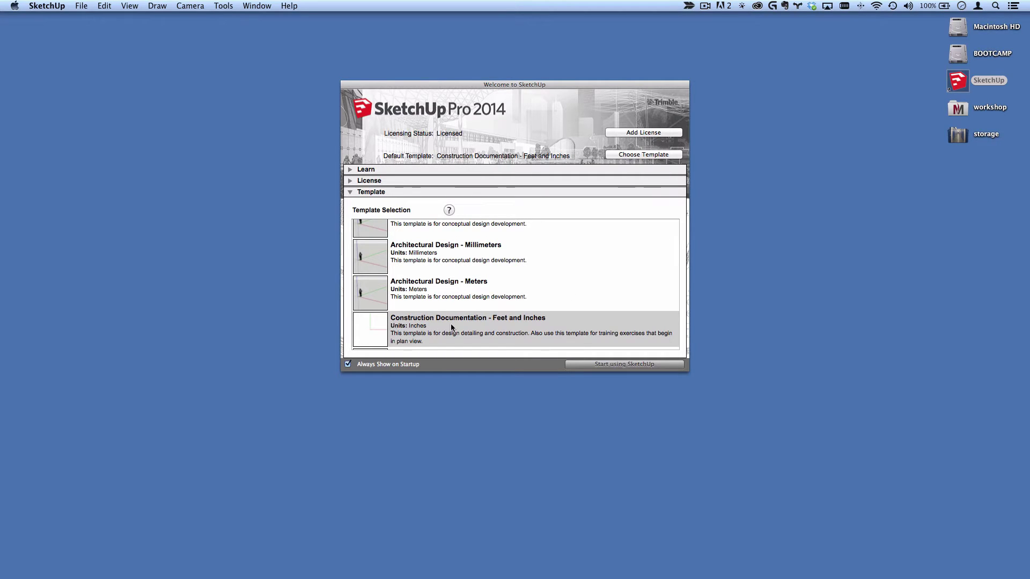
scroll(504, 319, "up", 5)
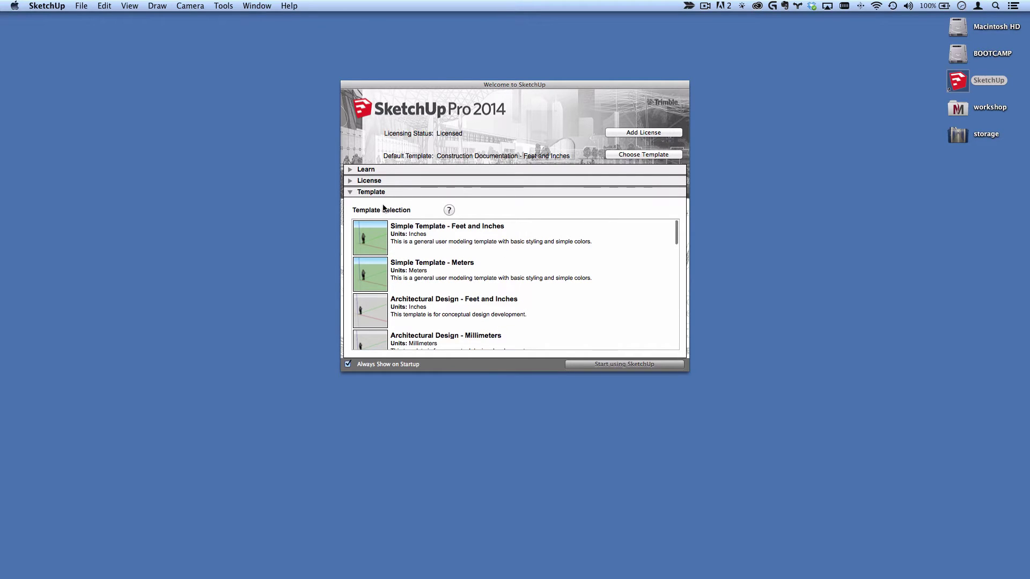
left_click(385, 240)
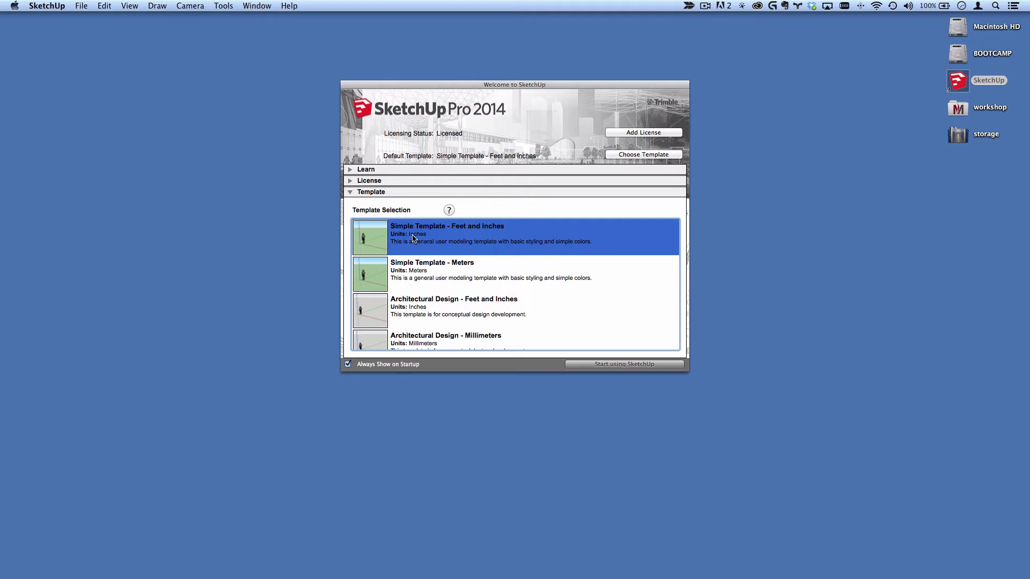
left_click(619, 364)
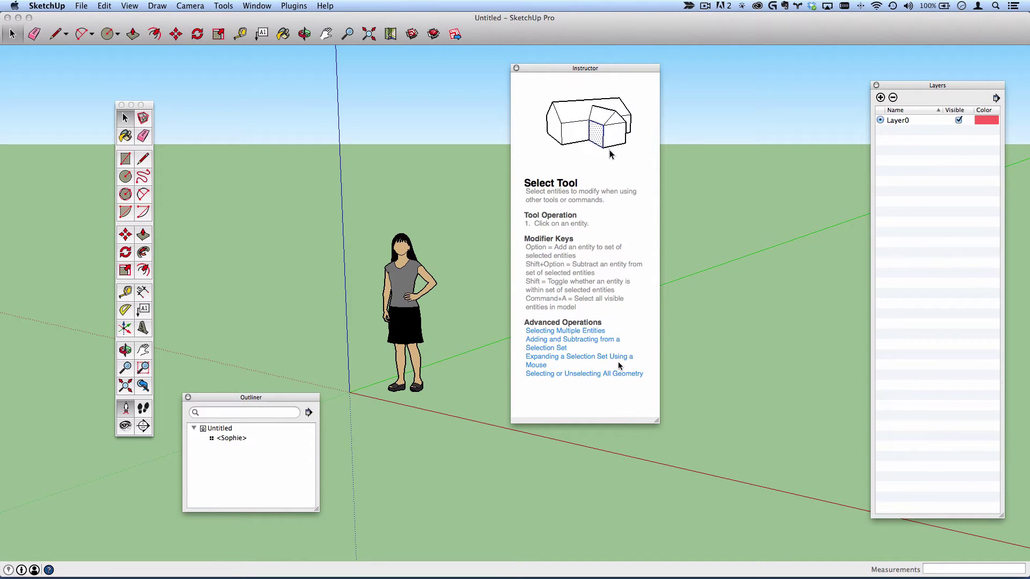
Close the Instructor, Layers and Outliner panels and the Large Tool Set palette
left_click(516, 68)
left_click(876, 85)
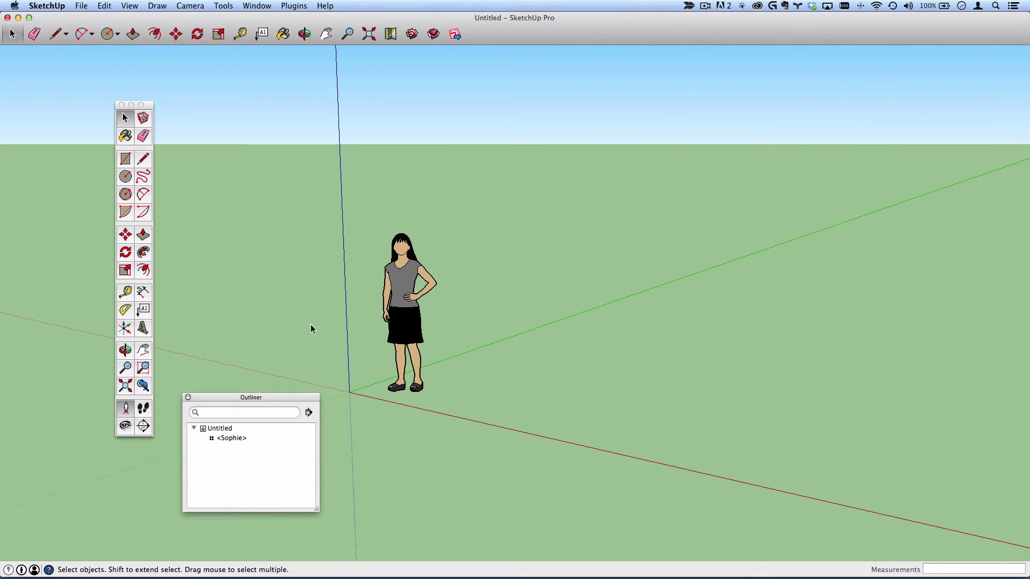
left_click(188, 398)
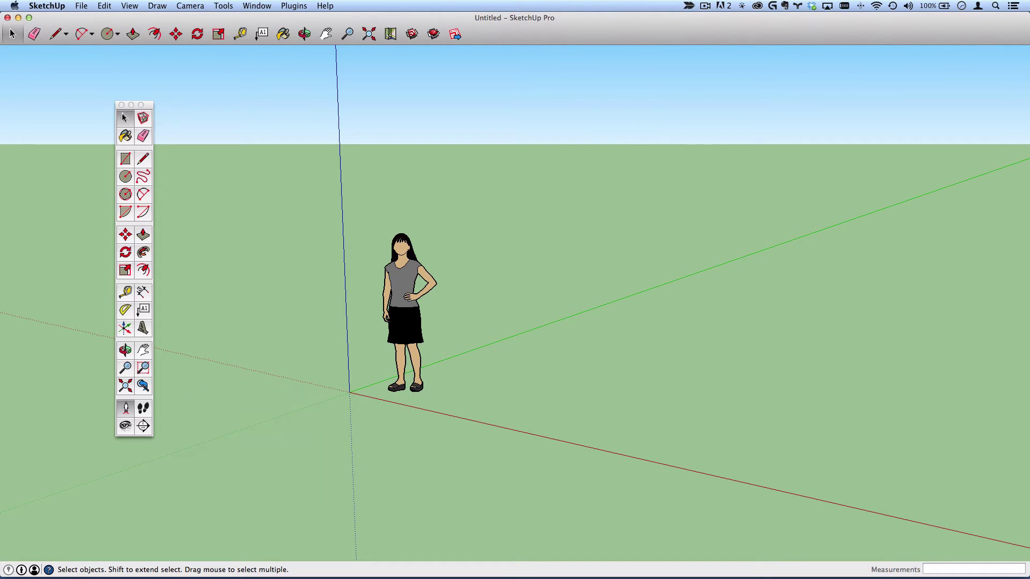
left_click(122, 106)
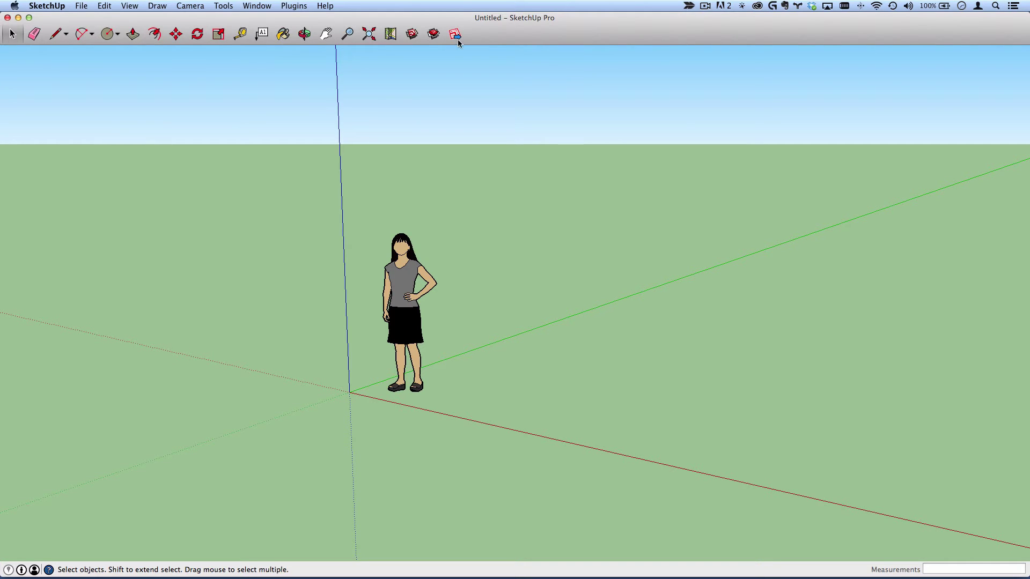
Open Customize Toolbar from the toolbar's context menu and drag the Select and other default tools off
right_click(584, 39)
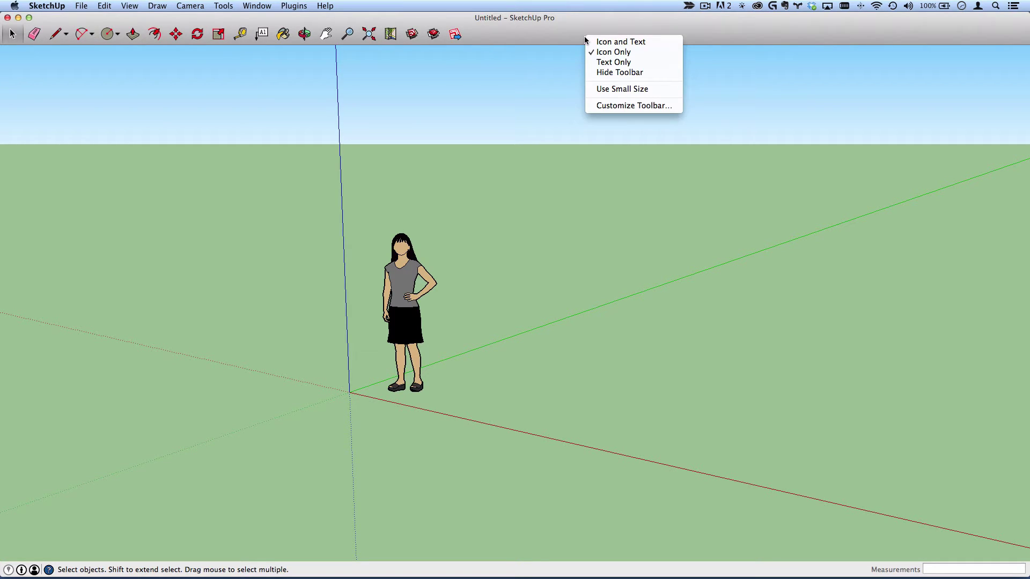
left_click(606, 106)
mouse_move(13, 34)
left_mouse_down()
mouse_move(16, 113)
mouse_move(18, 61)
left_mouse_up()
left_click_drag(13, 34, 17, 63)
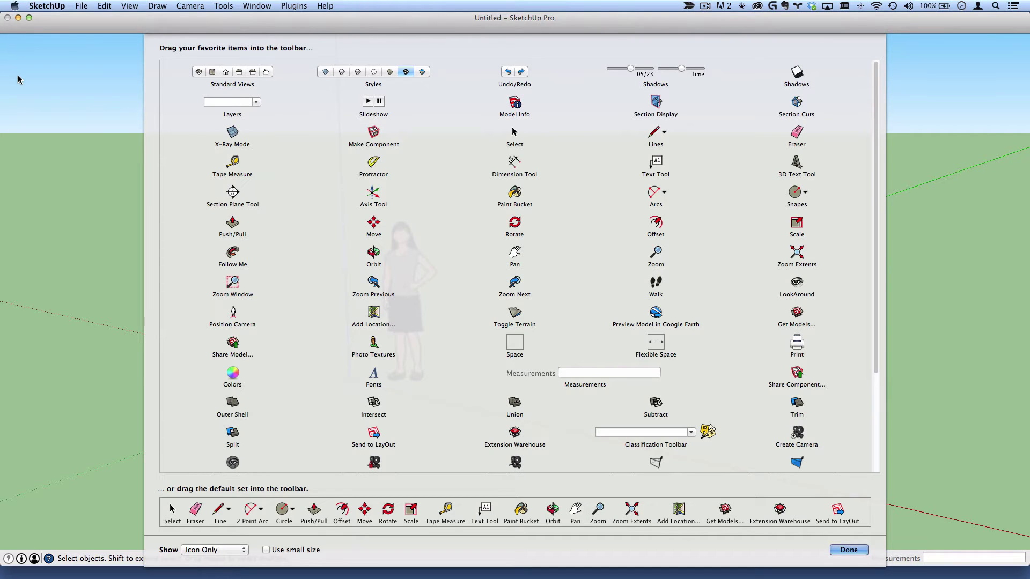
Add Undo/Redo, Standard Views, Styles, the Shadows toggle and sliders, Get Models and Extension Warehouse to the toolbar
left_click_drag(515, 74, 31, 33)
left_click_drag(259, 84, 148, 35)
left_click_drag(358, 82, 187, 33)
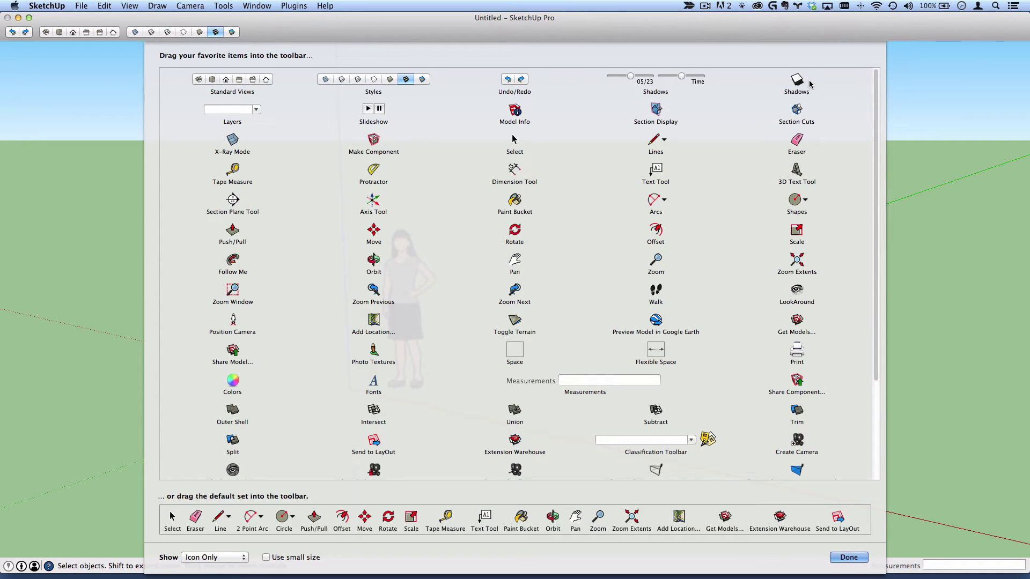
left_click_drag(798, 83, 256, 37)
left_click_drag(641, 85, 306, 37)
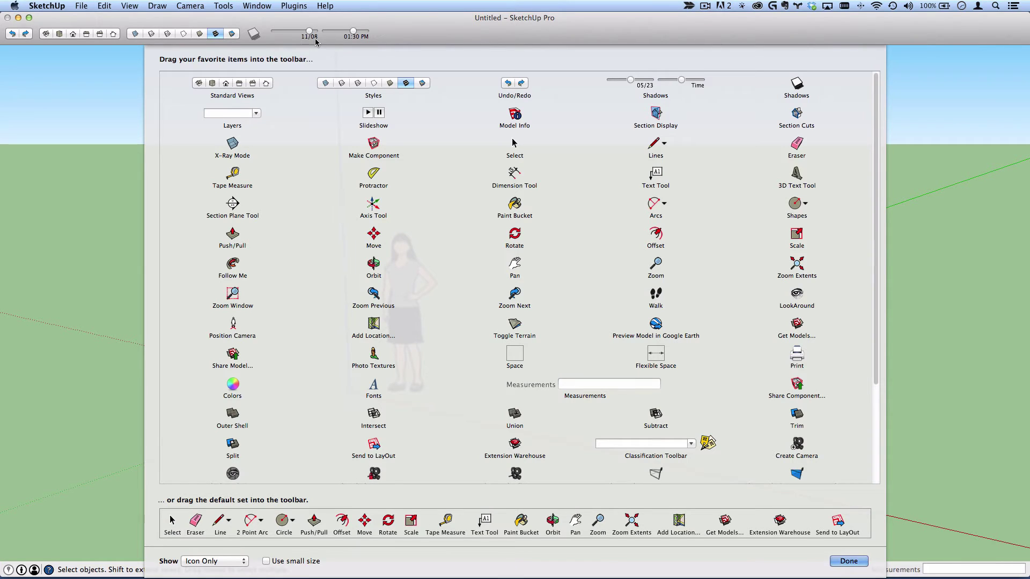
left_click_drag(797, 323, 390, 35)
left_click_drag(521, 450, 416, 40)
Finish toolbar customization, then show the Large Tool Set palette and position it beside the model
left_click(850, 562)
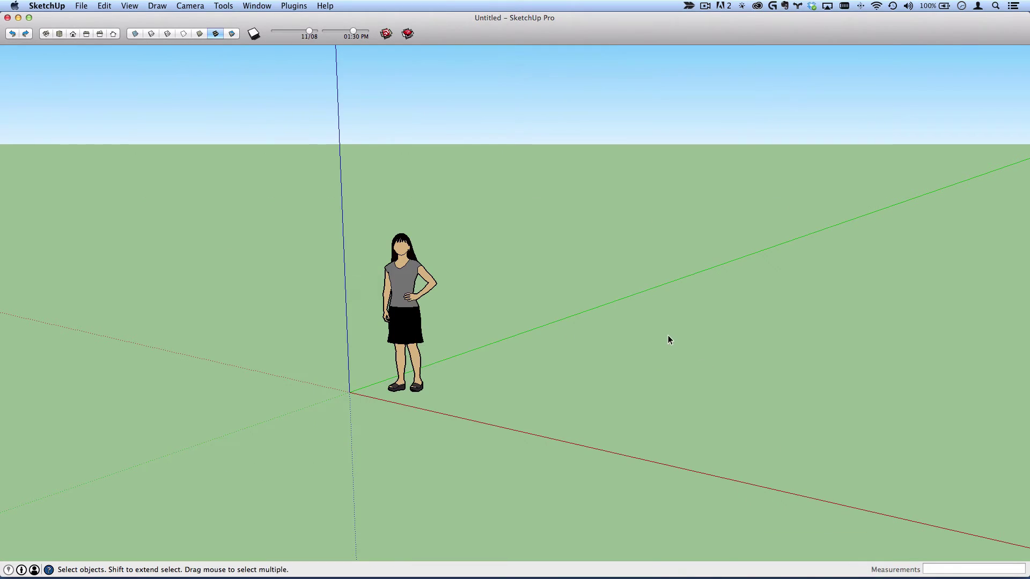
left_click(128, 7)
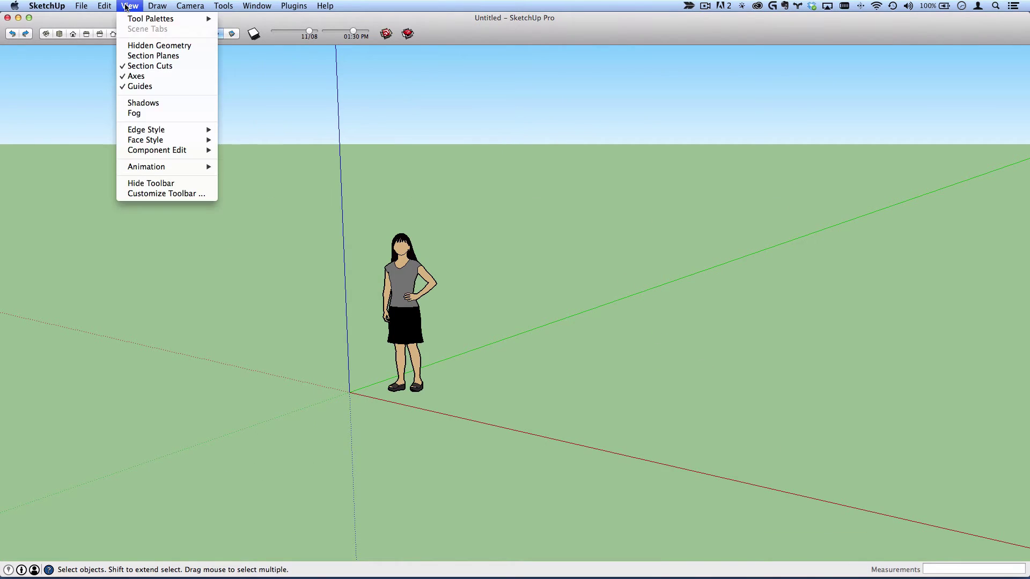
mouse_move(130, 21)
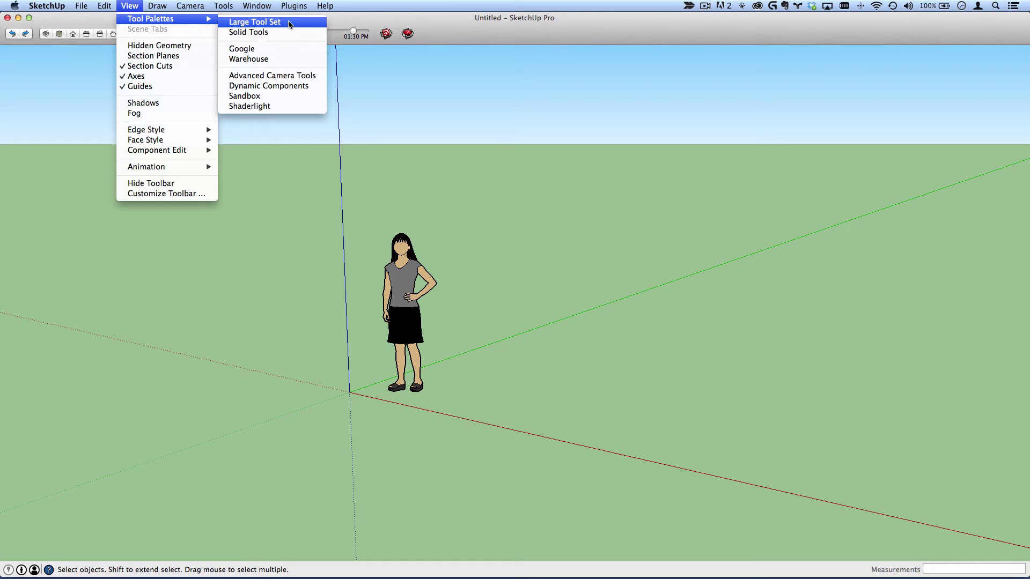
left_click(289, 24)
left_click_drag(151, 106, 155, 99)
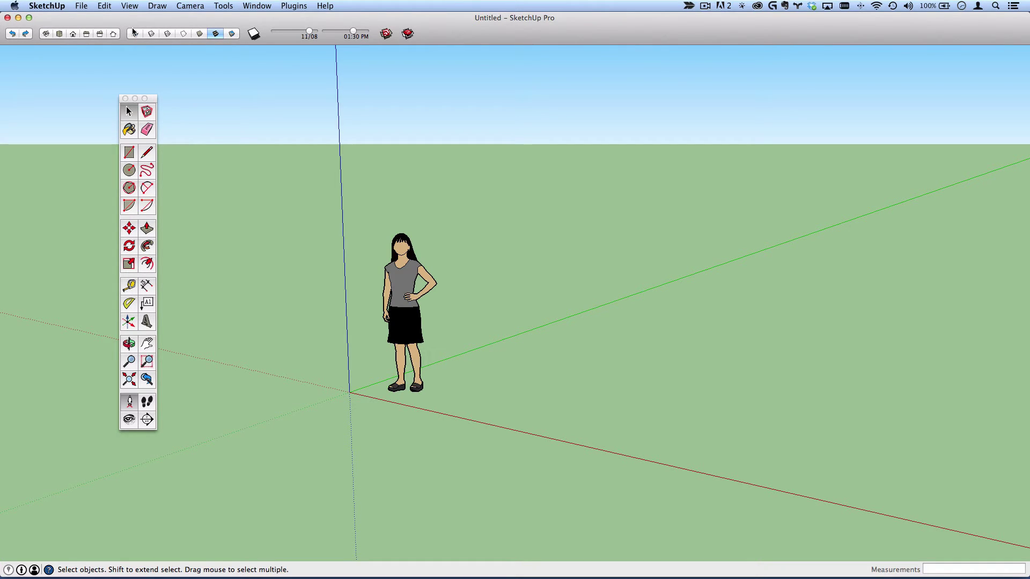
Reopen the Instructor panel, nudge it, and pick Line then Polygon so Polygon help shows
left_click(255, 7)
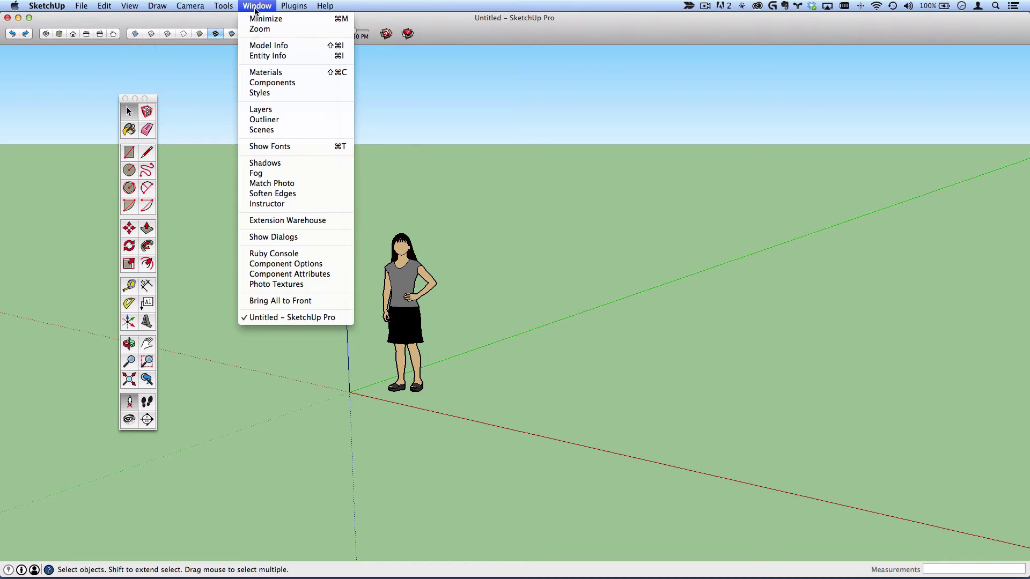
left_click(289, 209)
left_click_drag(631, 71, 641, 66)
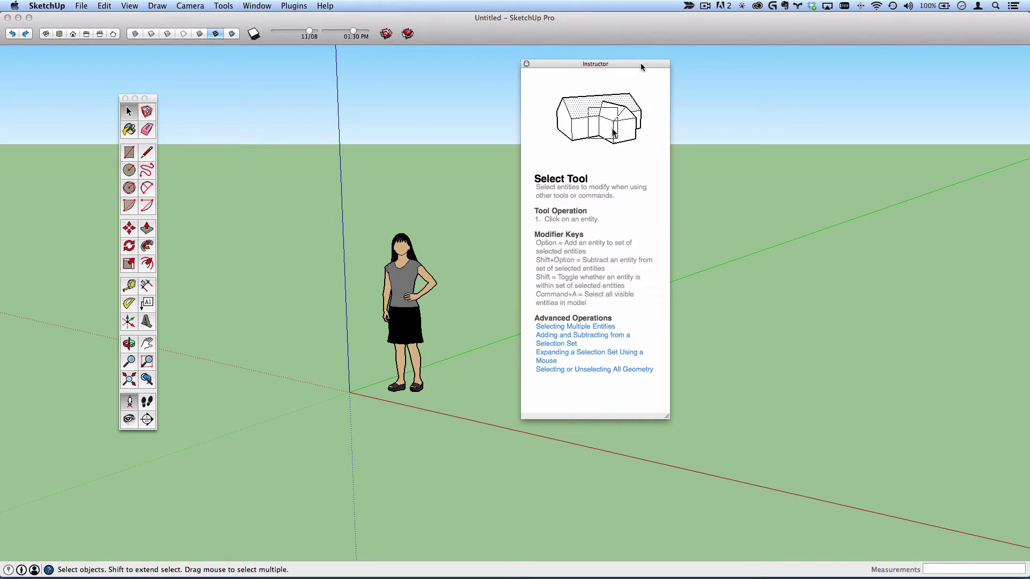
left_click(148, 154)
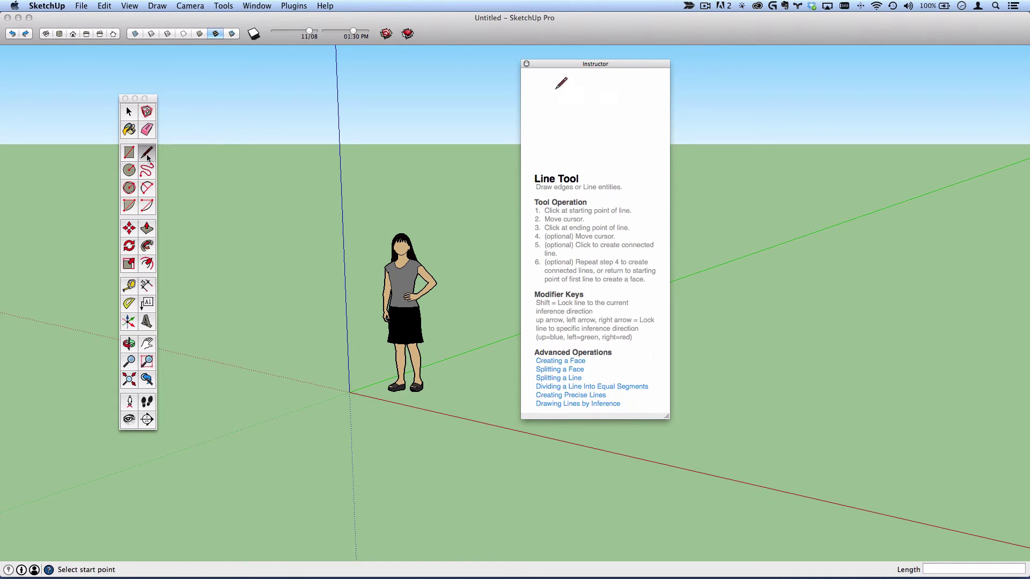
left_click(131, 188)
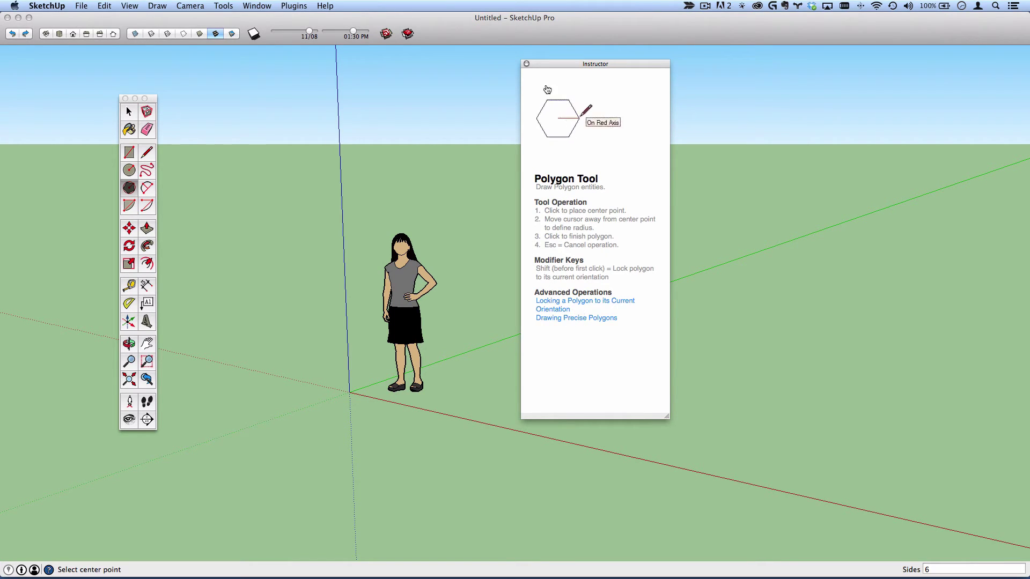
Close the Instructor and open Preferences, moved slightly right, on the Applications page
left_click(526, 64)
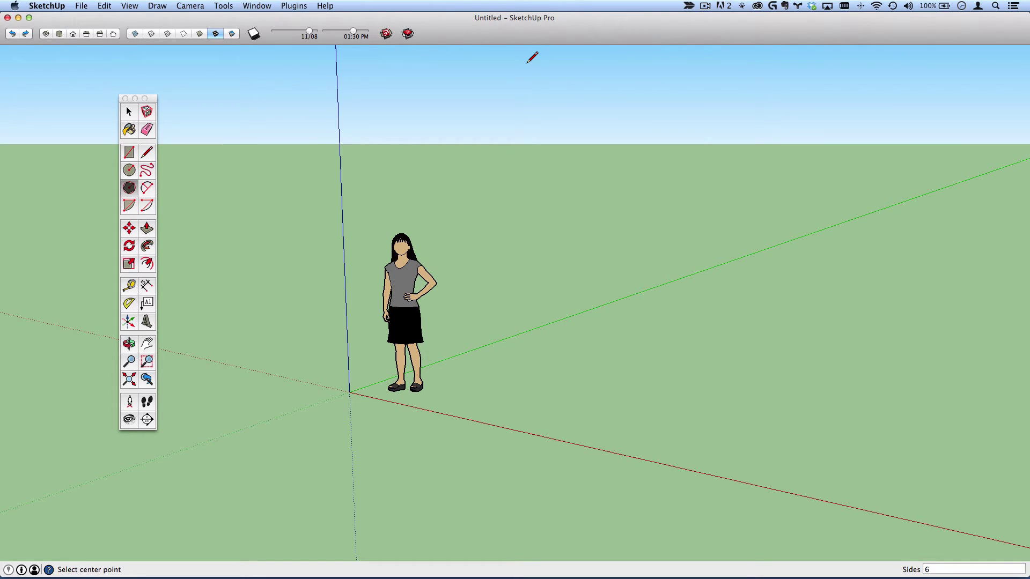
left_click(45, 7)
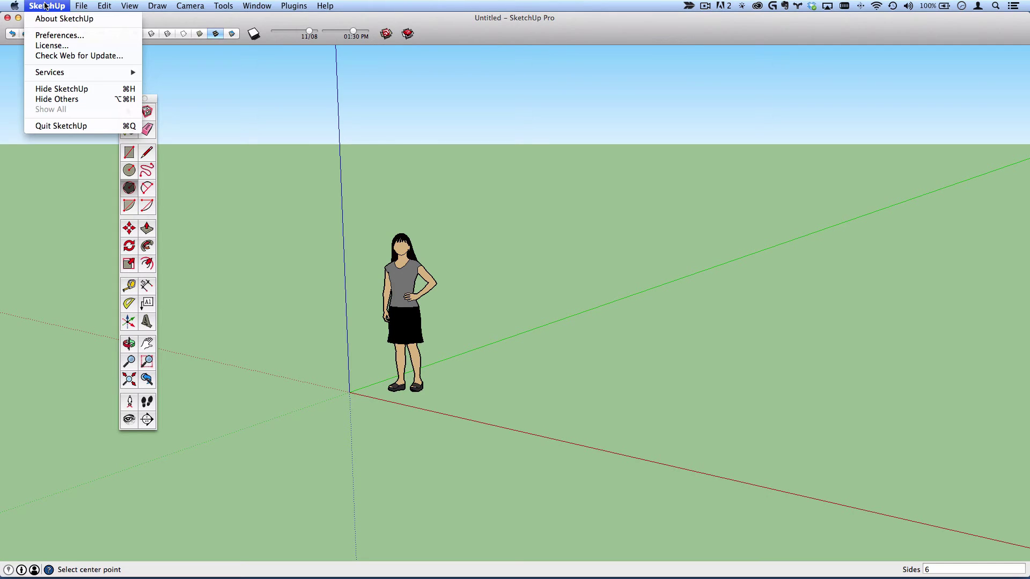
left_click(60, 36)
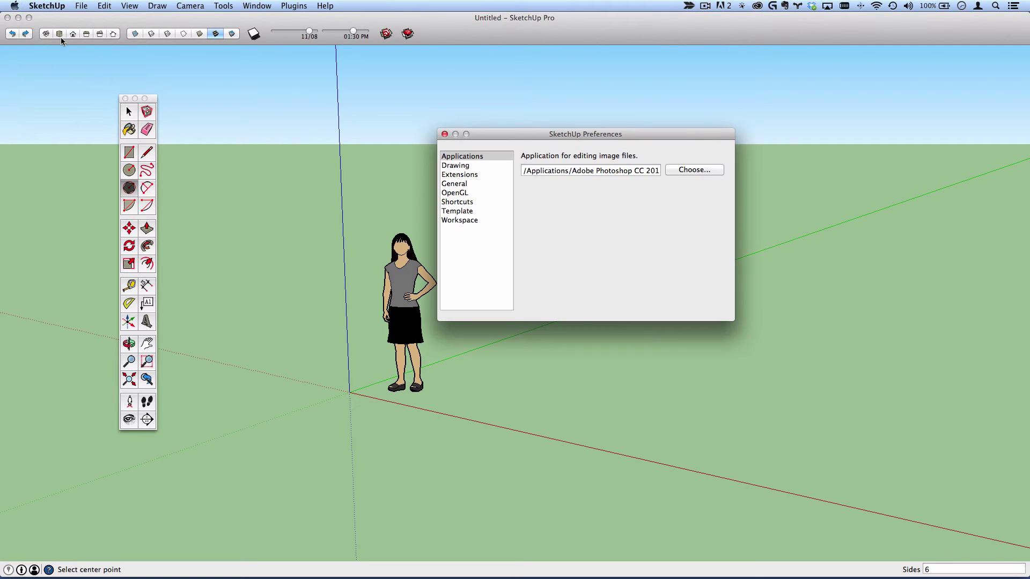
left_click_drag(519, 139, 554, 151)
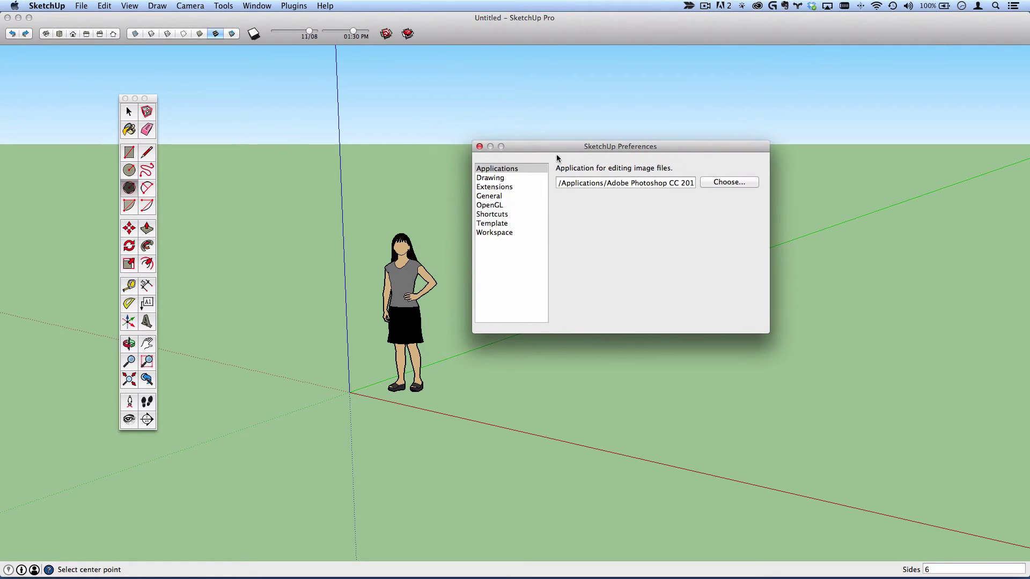
left_click(502, 170)
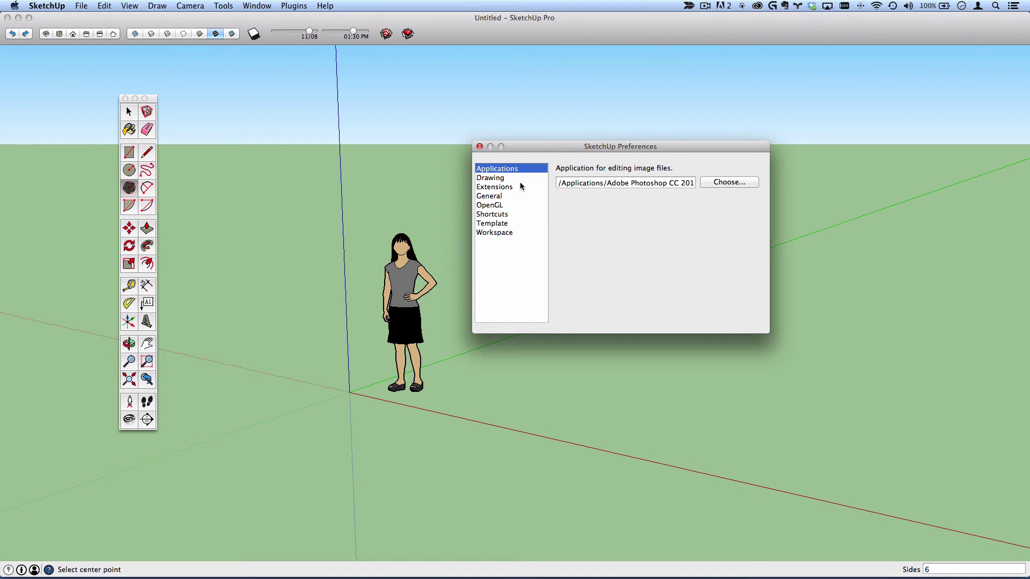
On the Template page, select Construction Documentation – Feet and Inches as the default template
left_click(492, 223)
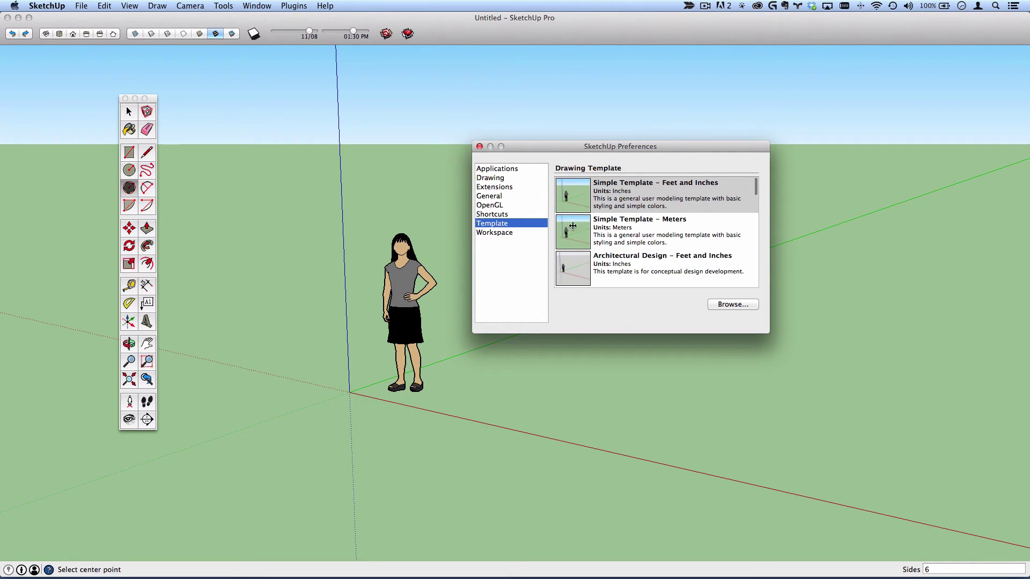
scroll(697, 197, "down", 5)
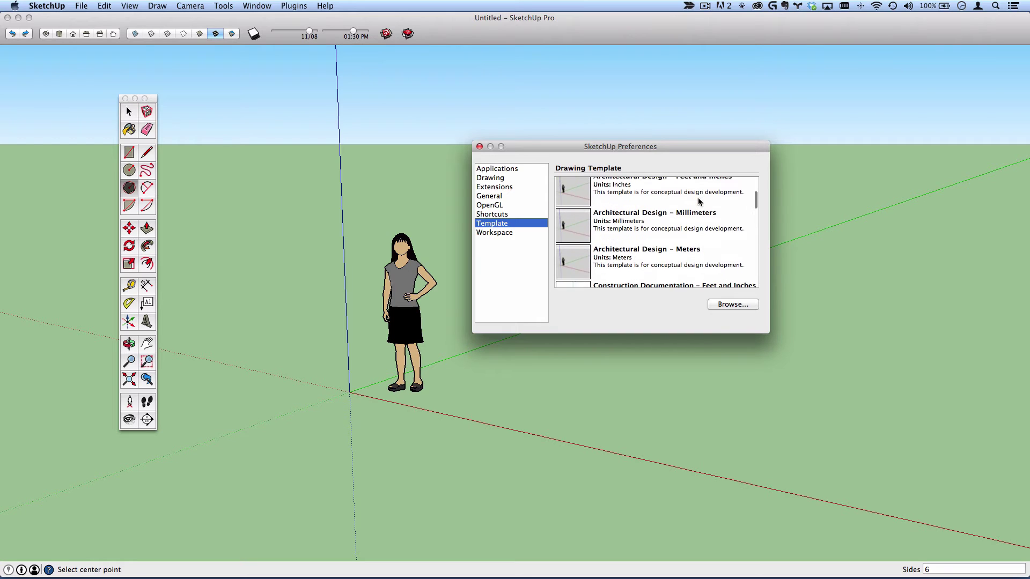
scroll(698, 201, "down", 2)
scroll(699, 198, "down", 2)
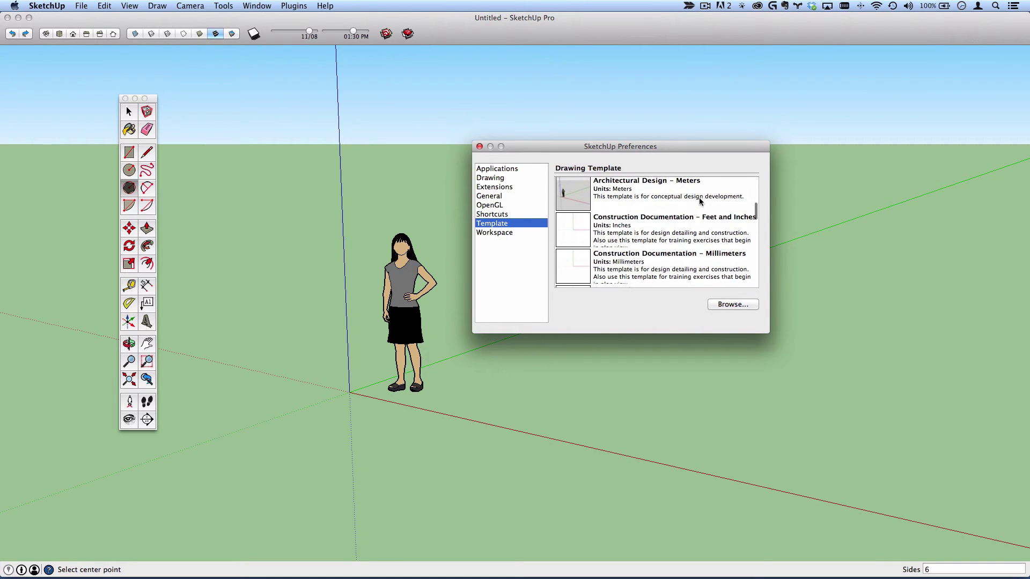
left_click(583, 222)
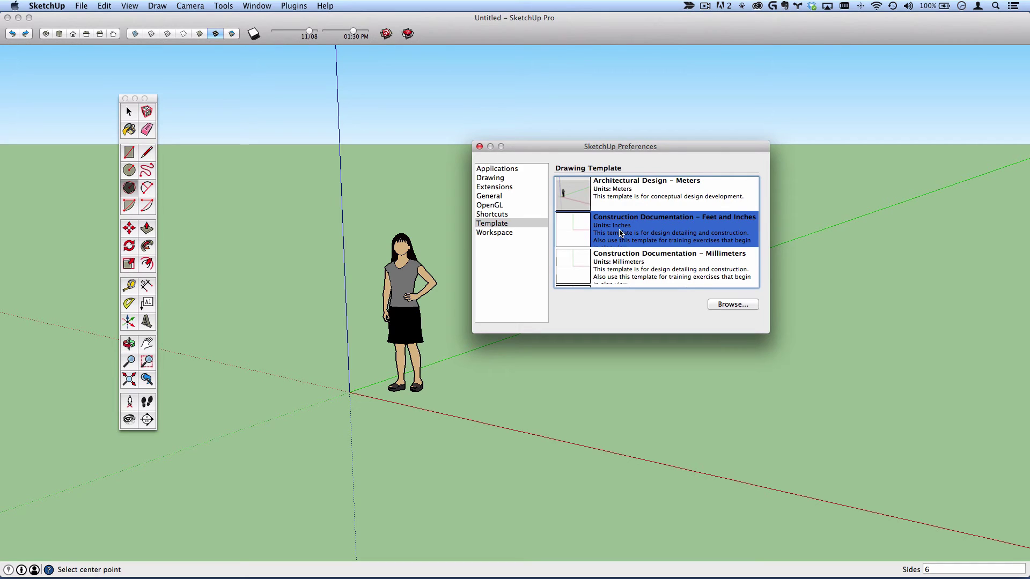
Close Preferences, create a new Untitled 2 model from the construction template, then reopen Preferences
left_click(479, 146)
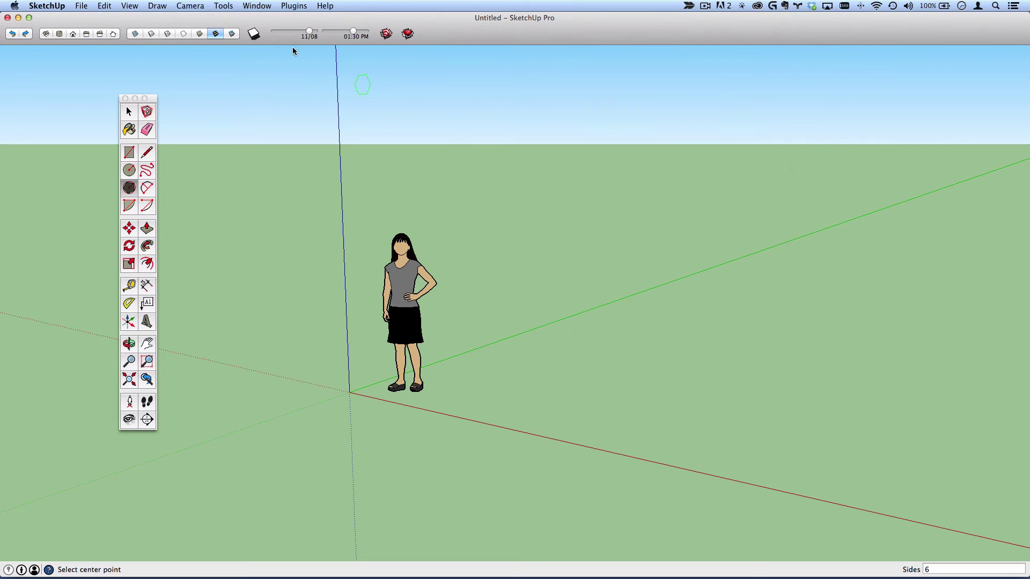
left_click(81, 6)
left_click(83, 20)
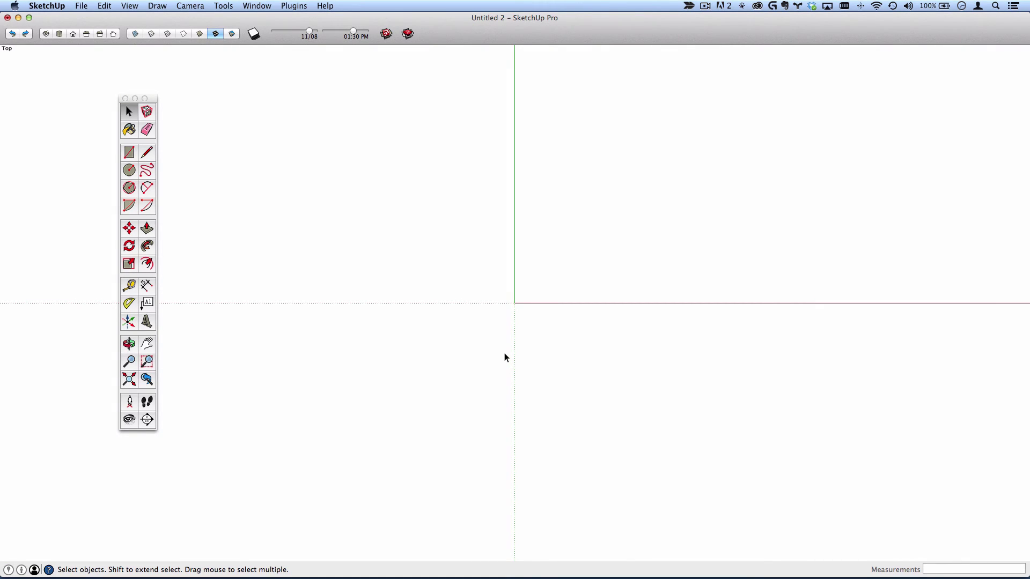
left_click(56, 4)
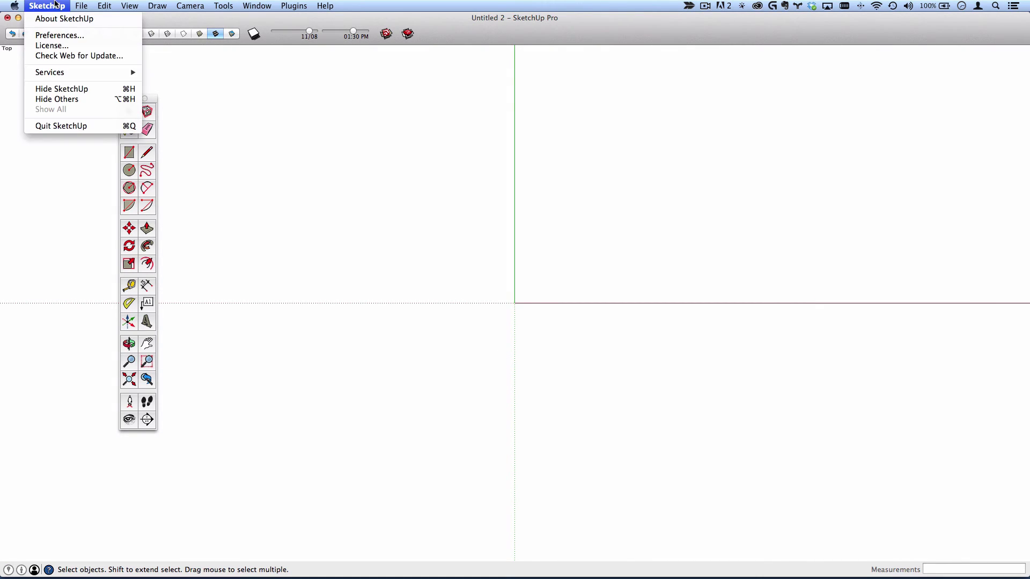
left_click(57, 35)
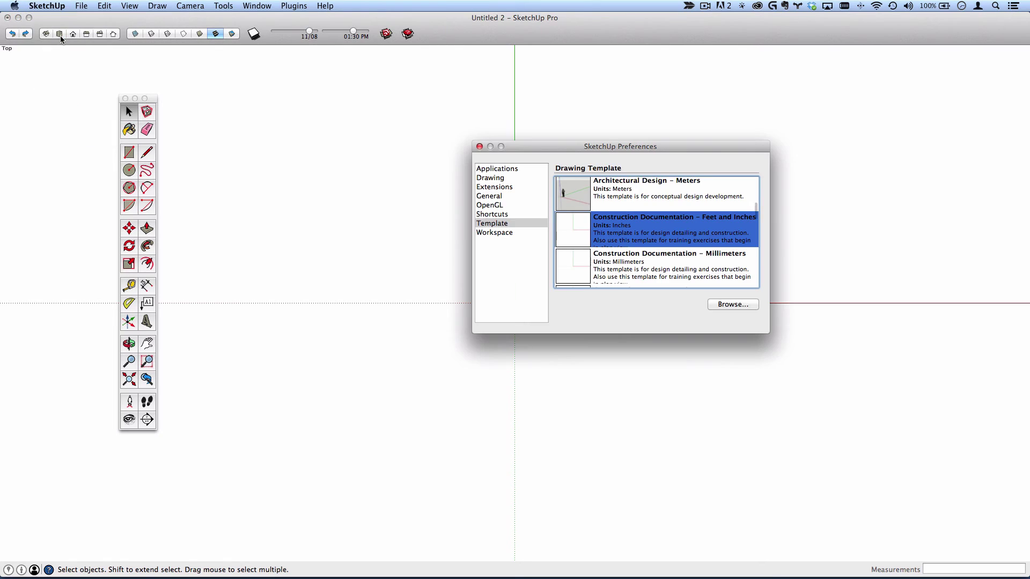
Show the Shortcuts page in Preferences and scroll through the command list
left_click(502, 215)
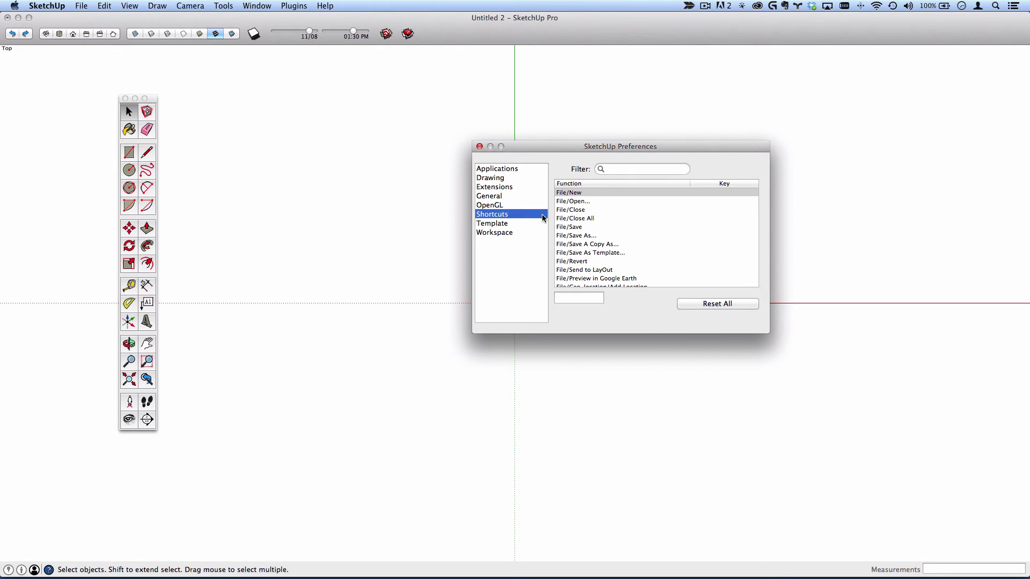
scroll(588, 223, "down", 10)
scroll(586, 224, "down", 15)
scroll(587, 225, "down", 5)
scroll(587, 226, "up", 15)
scroll(586, 227, "up", 5)
Filter shortcuts by 'pas' and confirm Edit/Paste In Place is bound to P
left_click(620, 169)
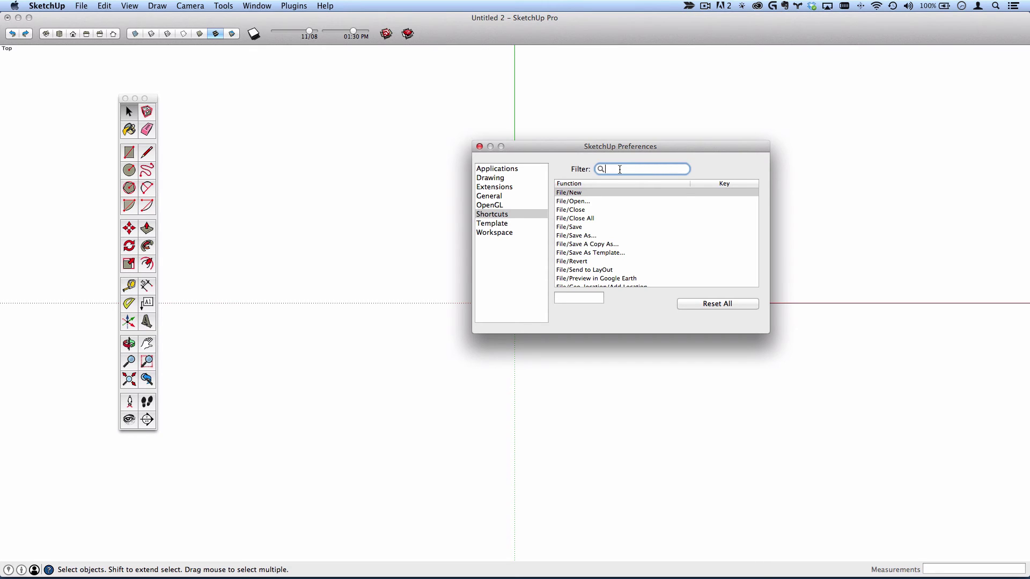
type("pas")
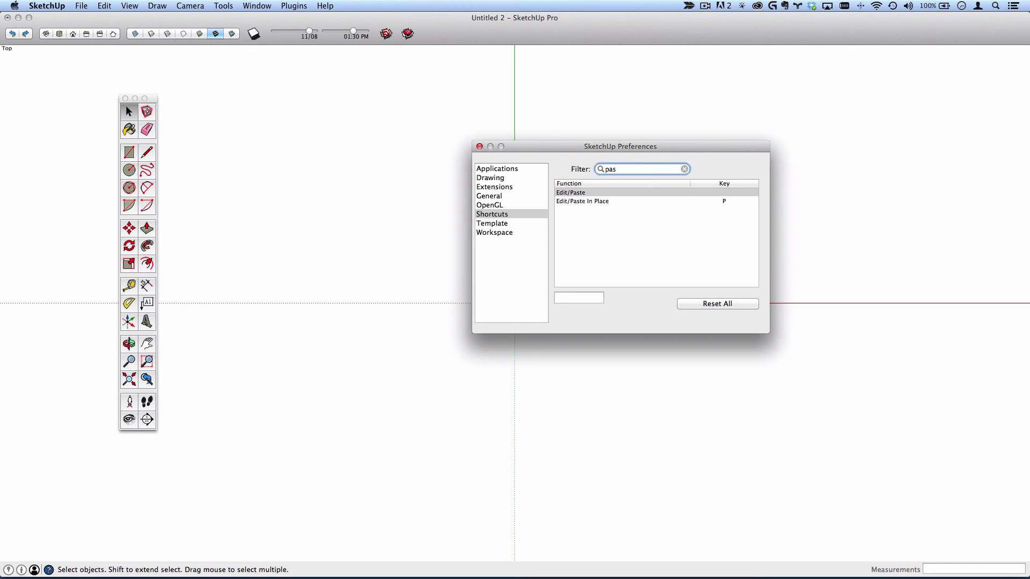
left_click(586, 204)
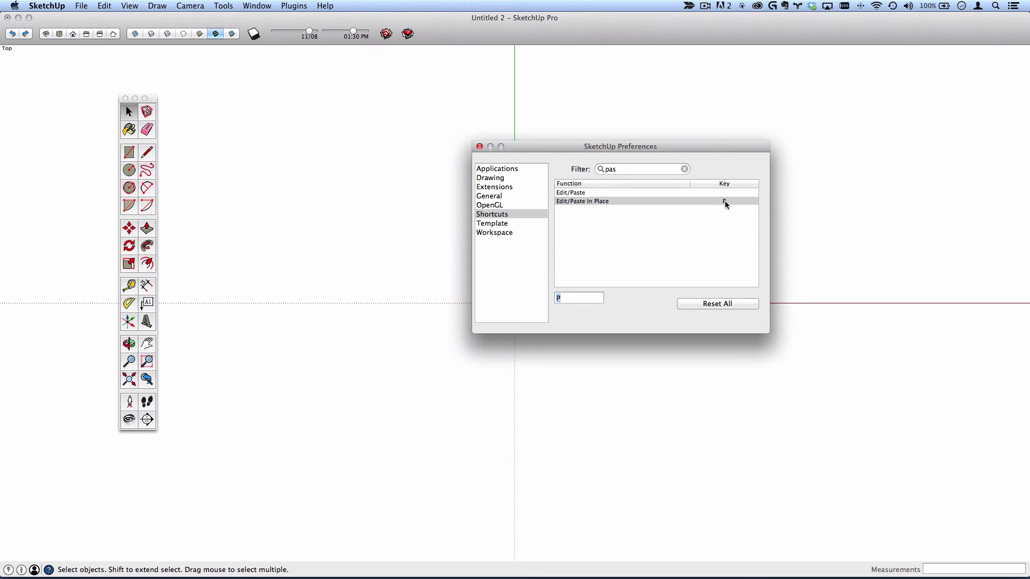
left_click(598, 171)
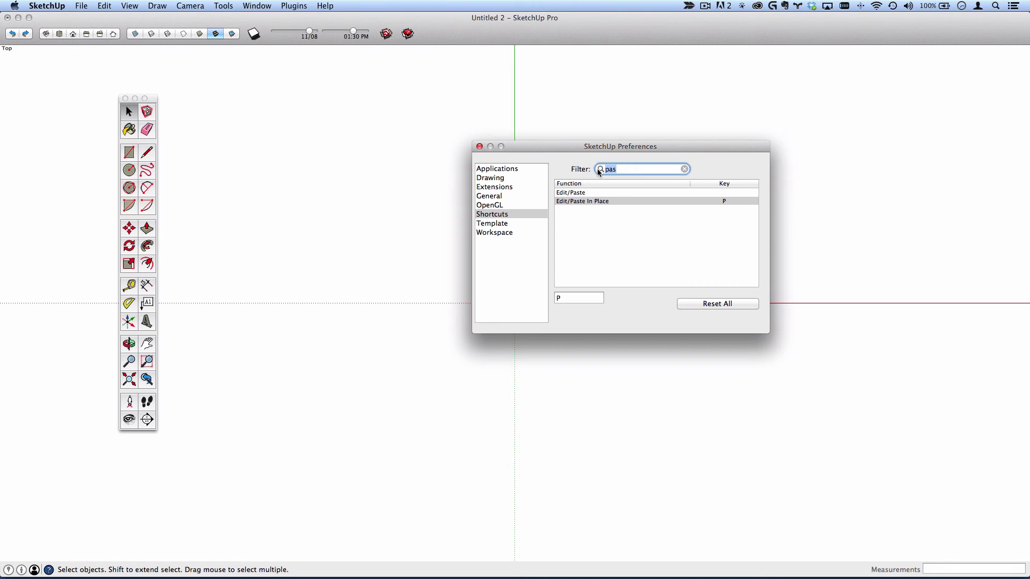
Filter by 'pers' and confirm Camera/Perspective is bound to Z
type("pers")
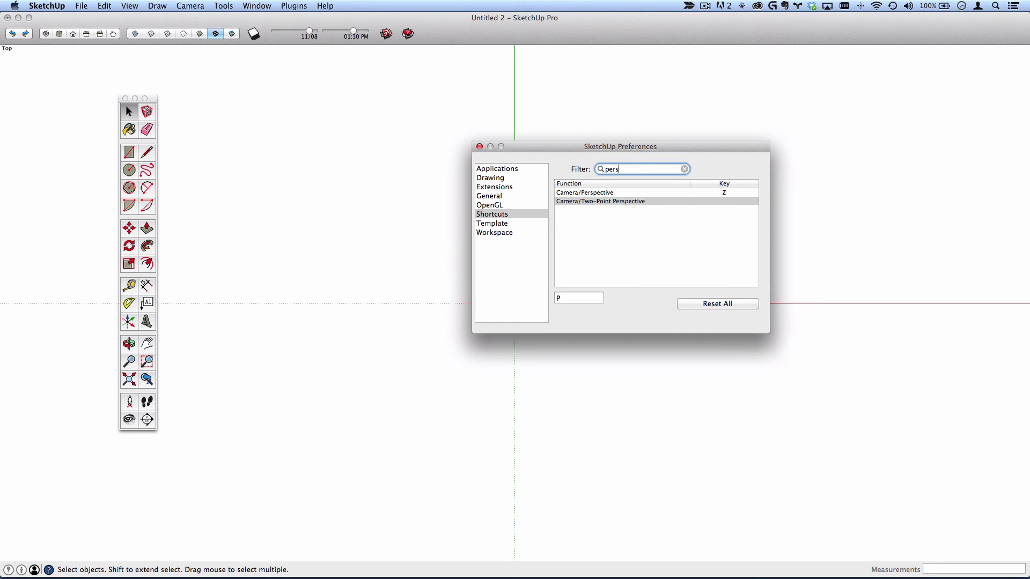
left_click(598, 194)
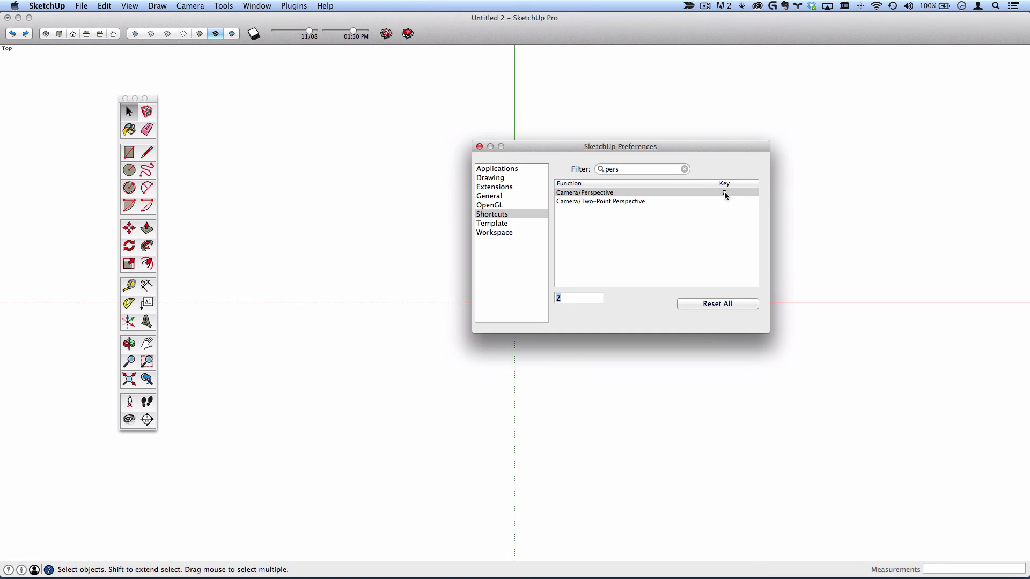
left_click(604, 170)
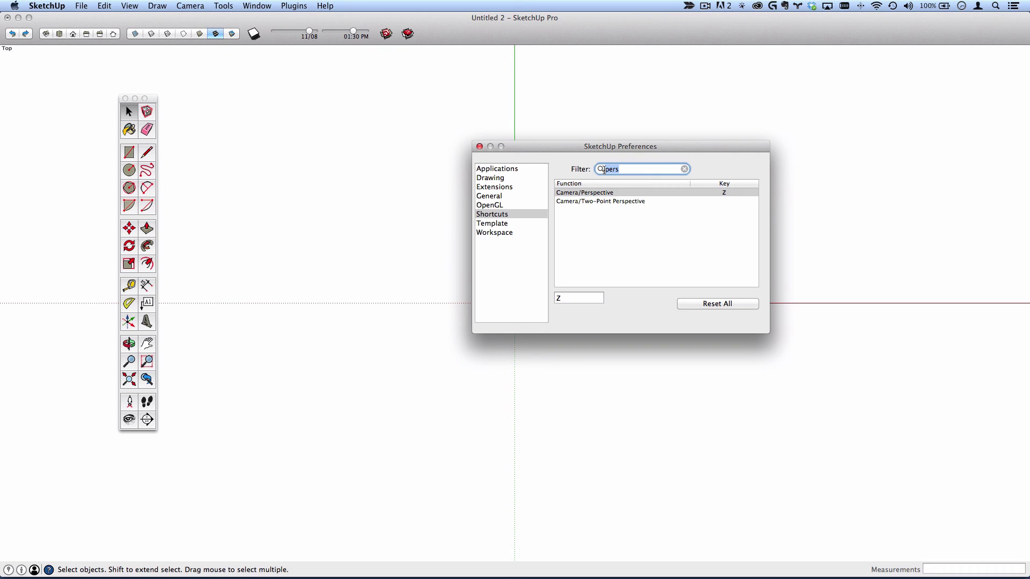
Search the shortcuts for 'hidden', then clear the filter to list all commands
type("h")
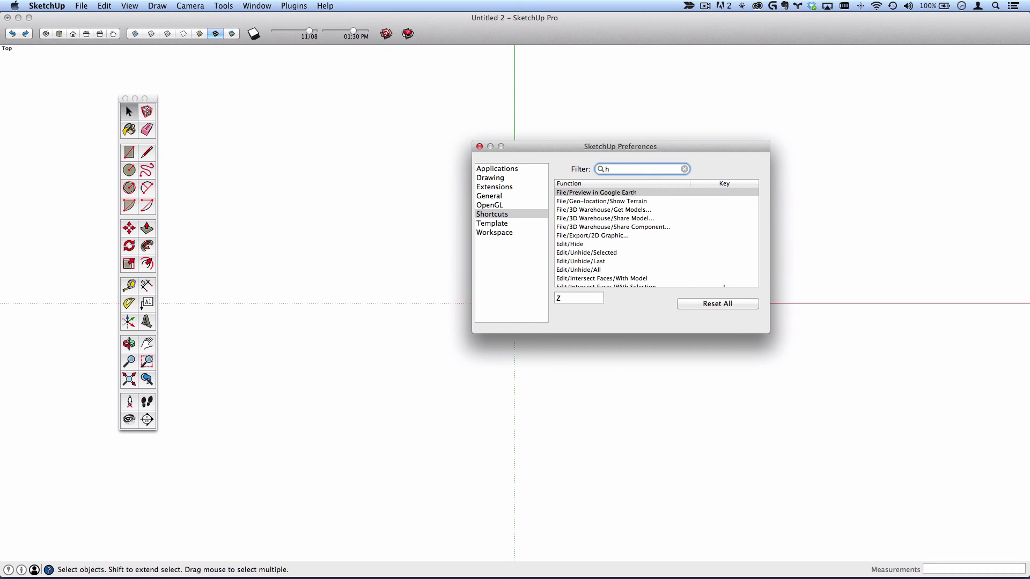
type("idden")
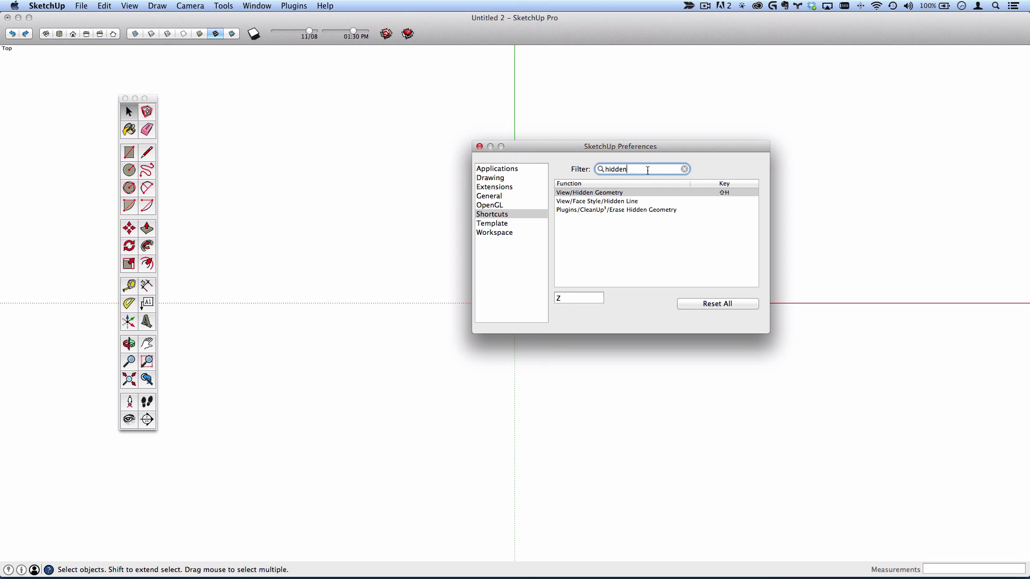
left_click_drag(647, 170, 587, 168)
key("BackSpace")
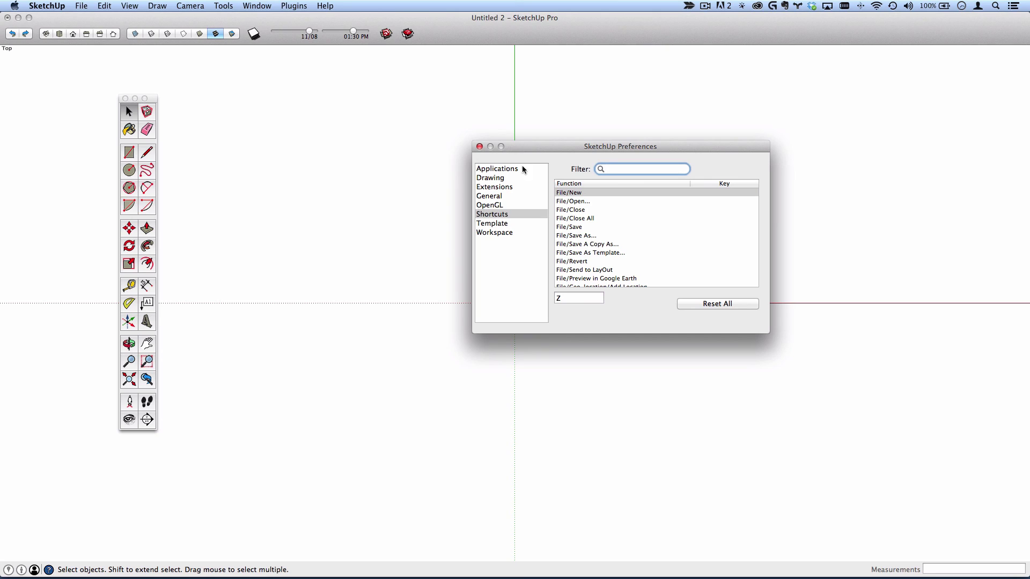
left_click(479, 147)
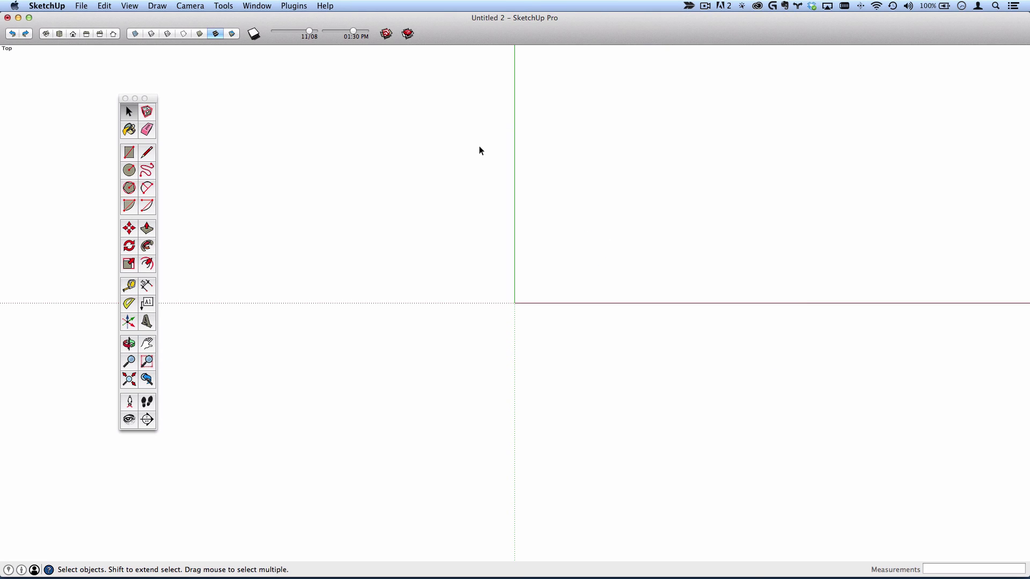